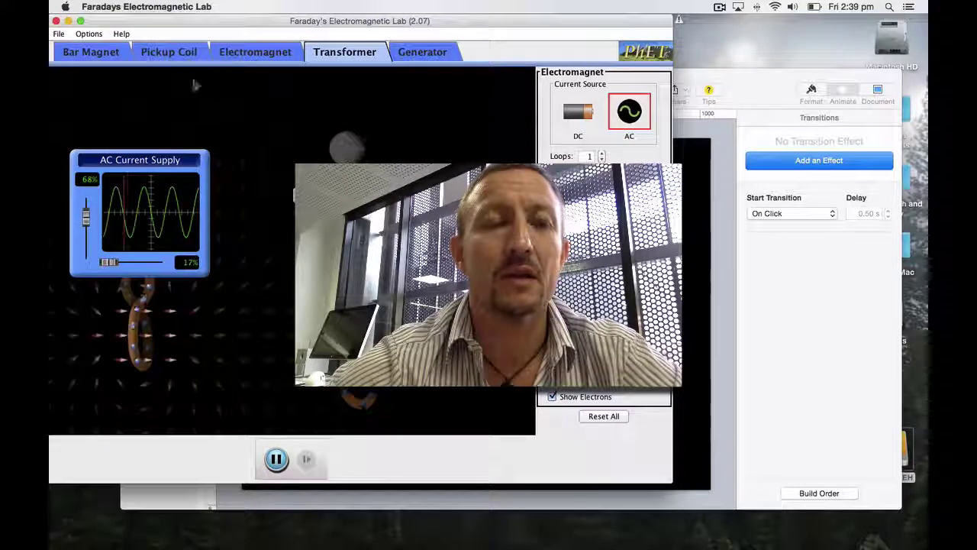
- Preview the Bar Magnet, Pickup Coil, Electromagnet and Generator tabs, then return to an enlarged Transformer view
left_click(110, 57)
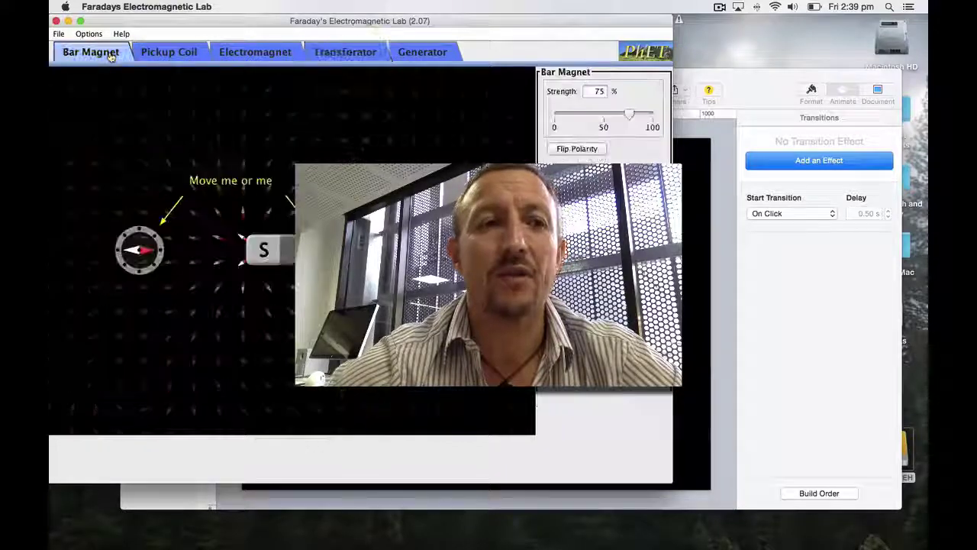
left_click(168, 52)
left_click(227, 53)
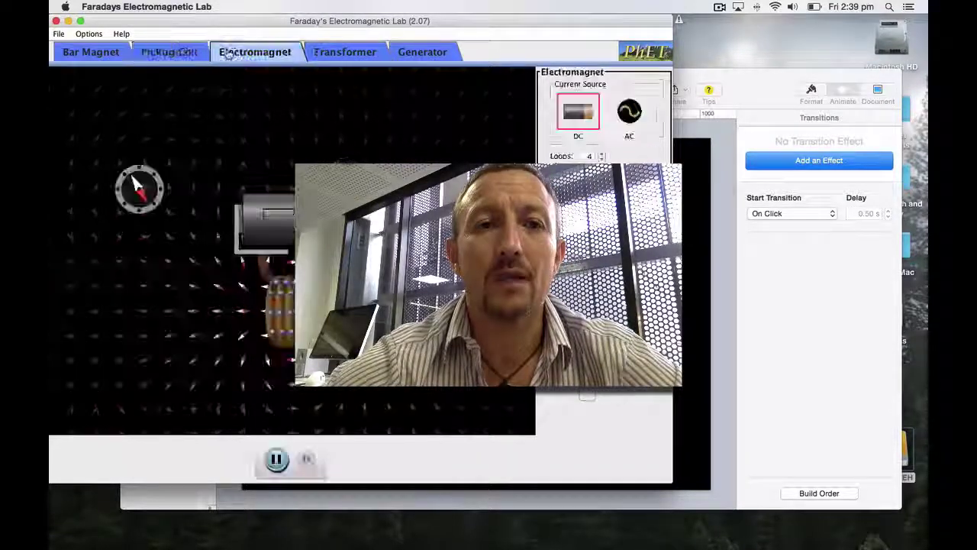
left_click(440, 54)
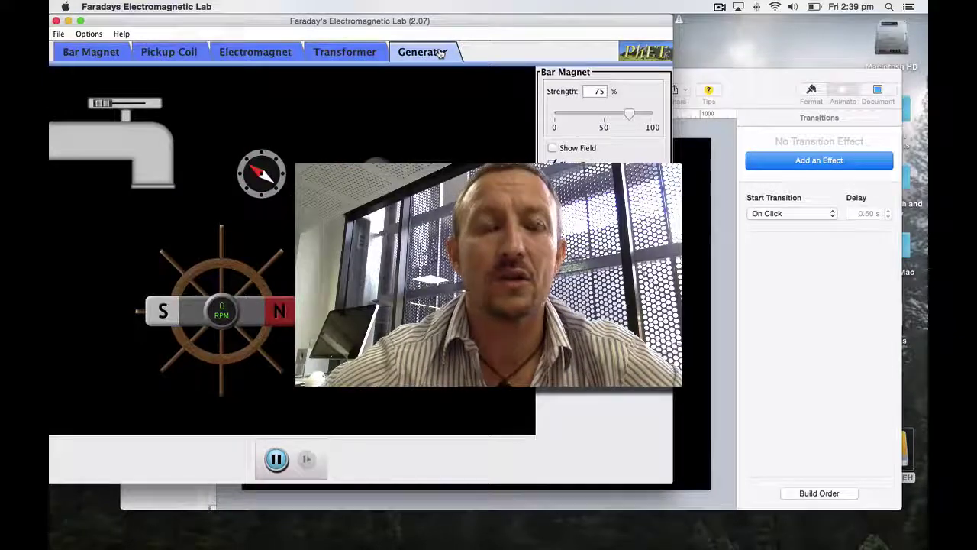
left_click(337, 52)
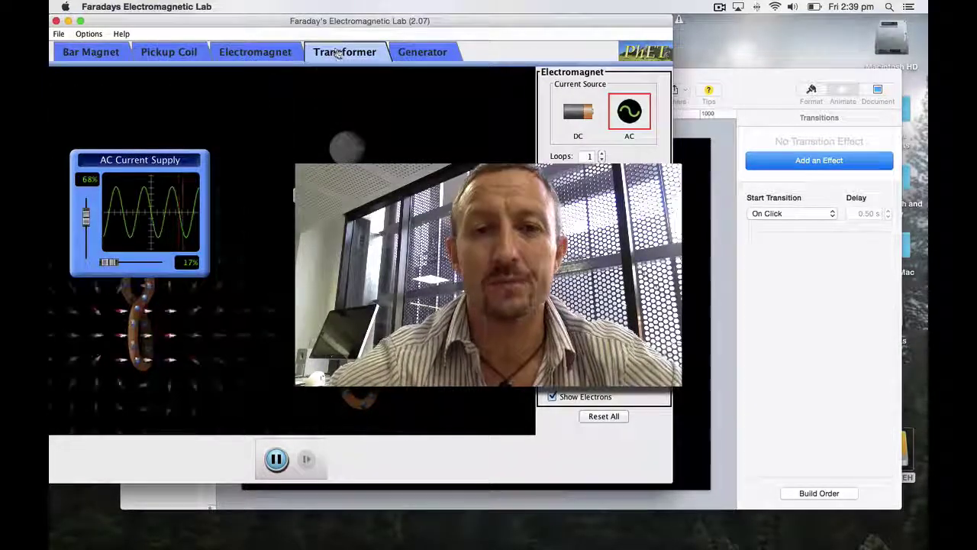
left_click_drag(668, 479, 927, 546)
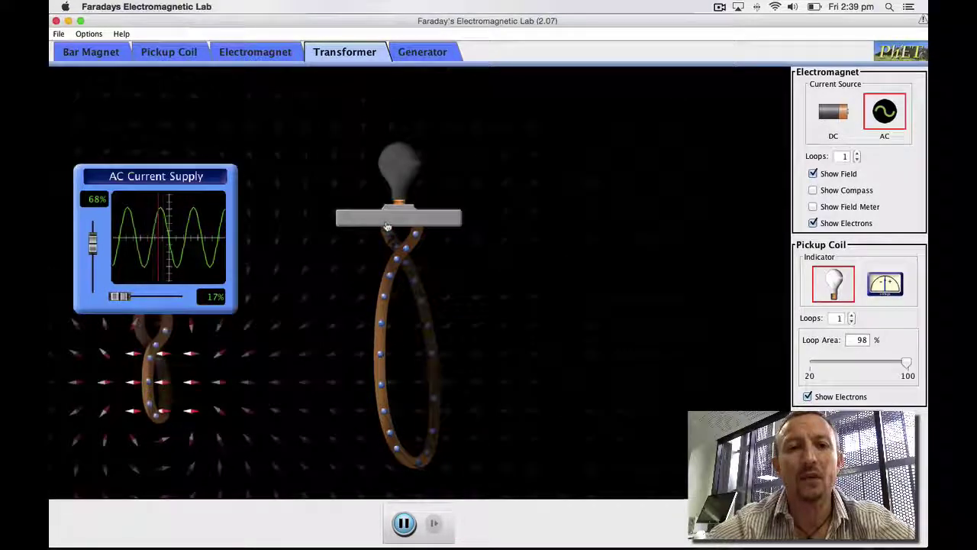
- Shift the pickup coil and bulb right and run the electromagnet on the 10 V DC battery
left_click_drag(387, 226, 555, 212)
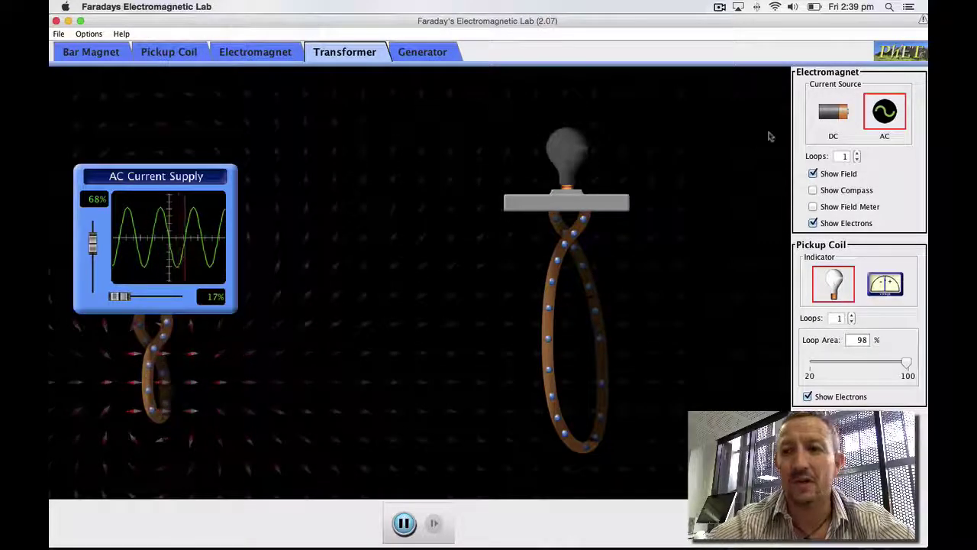
left_click(833, 114)
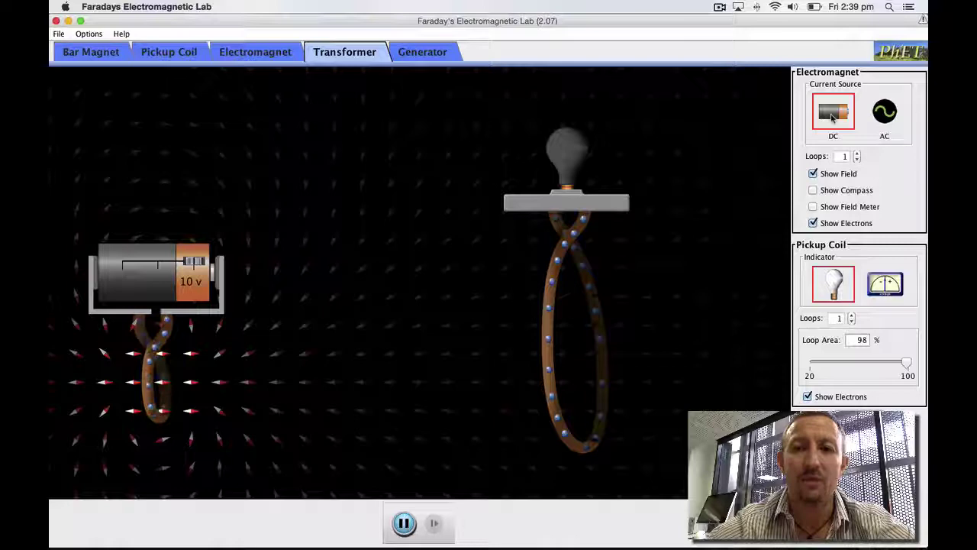
left_click(884, 114)
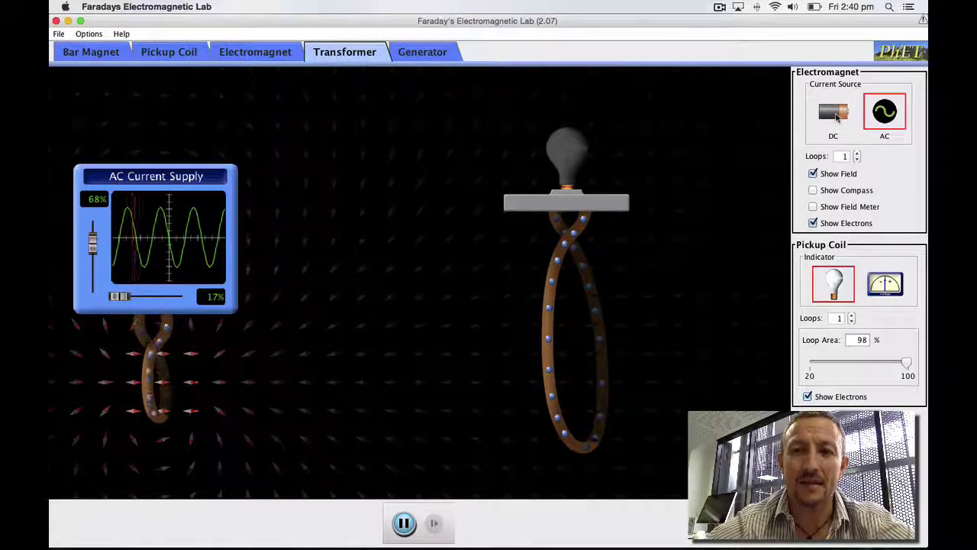
left_click(834, 113)
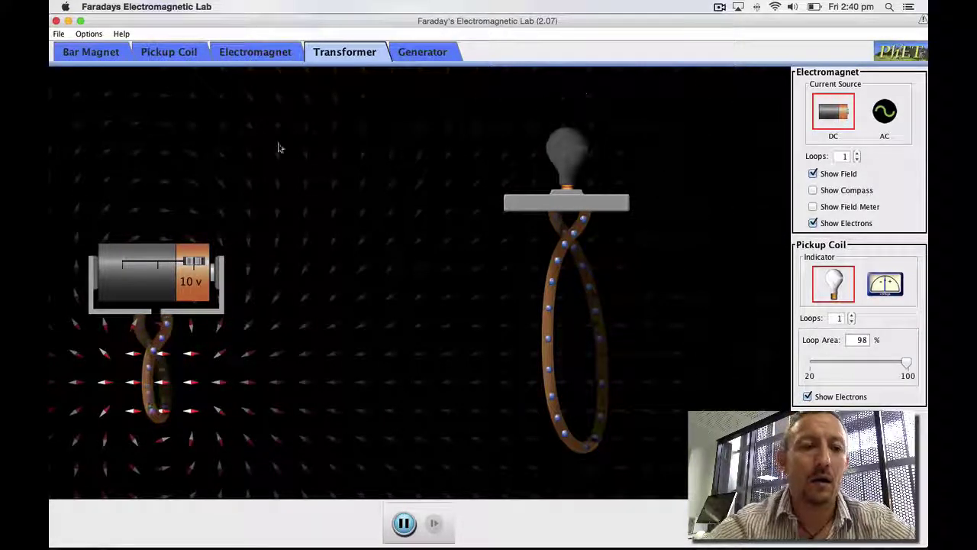
left_click_drag(109, 271, 128, 260)
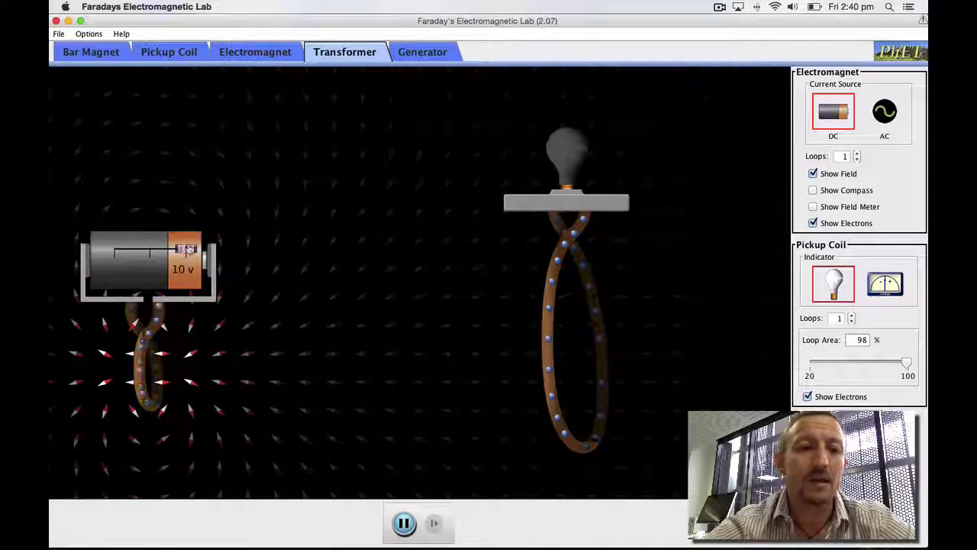
- Turn the battery down to 0 V and slide the electromagnet to the pickup coil and back
left_click_drag(185, 249, 154, 254)
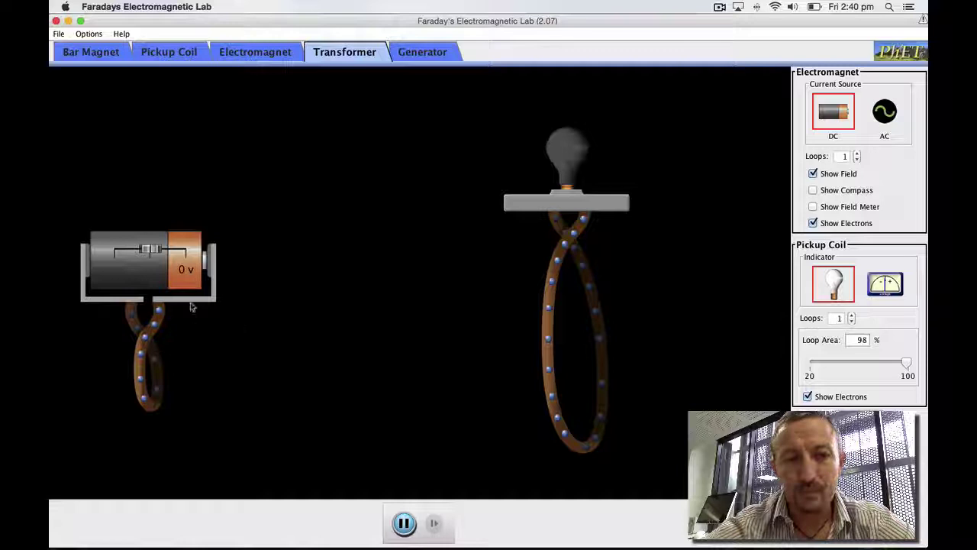
left_click_drag(189, 280, 590, 267)
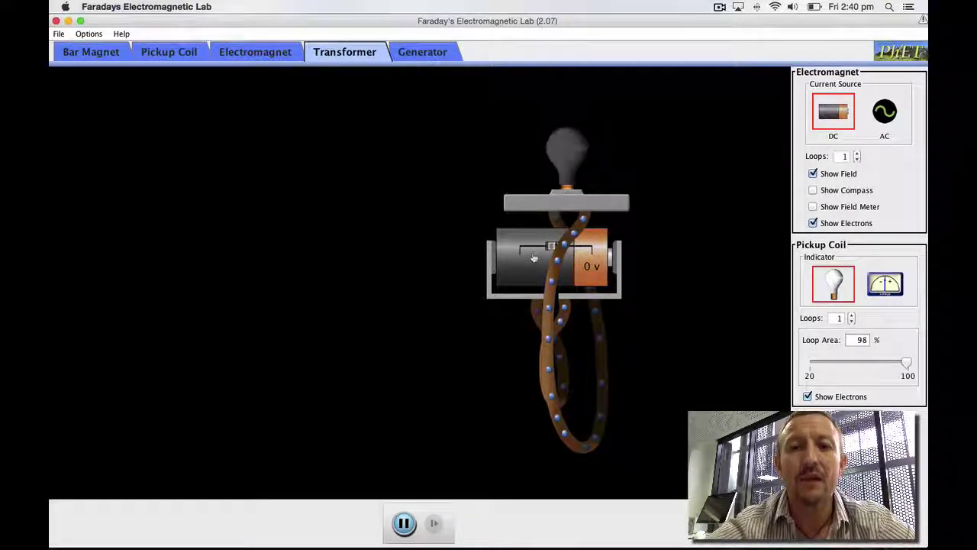
left_click_drag(533, 260, 220, 268)
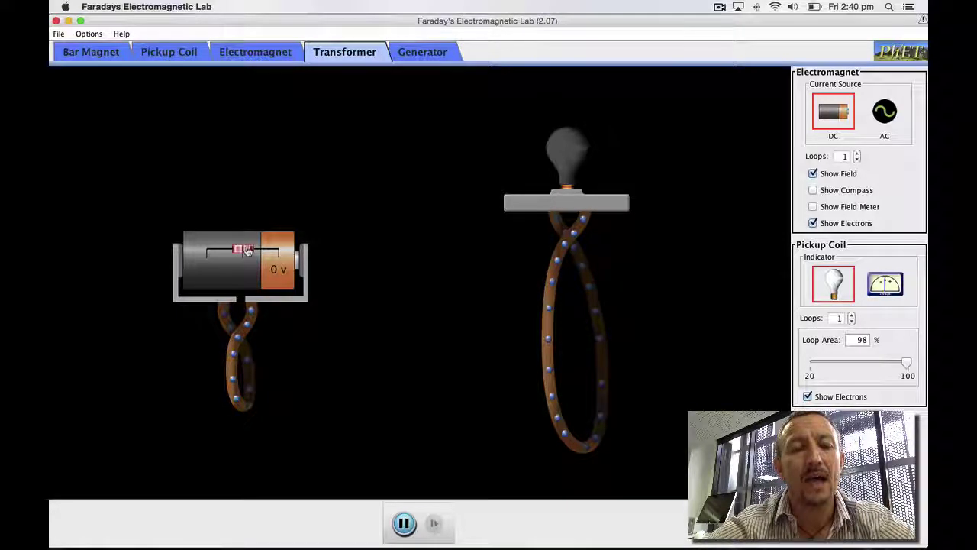
- Raise the battery to 5 V and sweep the electromagnet back and forth over the pickup coil
left_click_drag(247, 250, 261, 250)
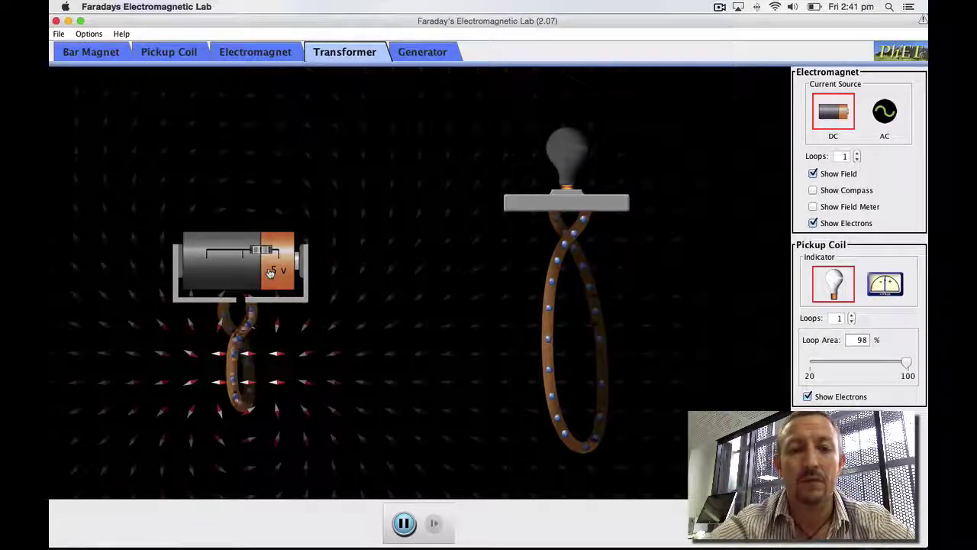
left_click_drag(270, 272, 574, 285)
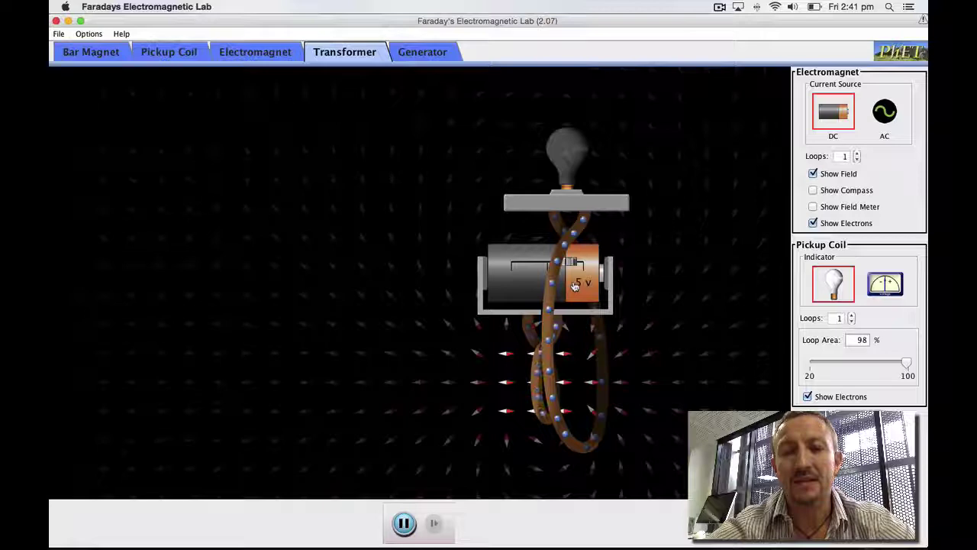
left_click_drag(574, 285, 541, 284)
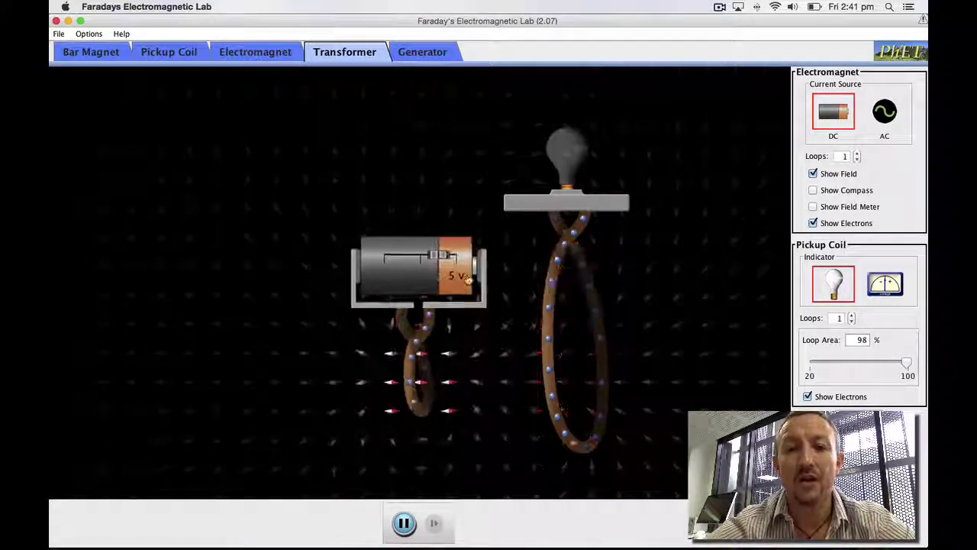
mouse_move(468, 280)
left_mouse_down()
mouse_move(602, 291)
mouse_move(493, 280)
mouse_move(581, 287)
mouse_move(420, 286)
mouse_move(529, 283)
mouse_move(459, 284)
left_mouse_up()
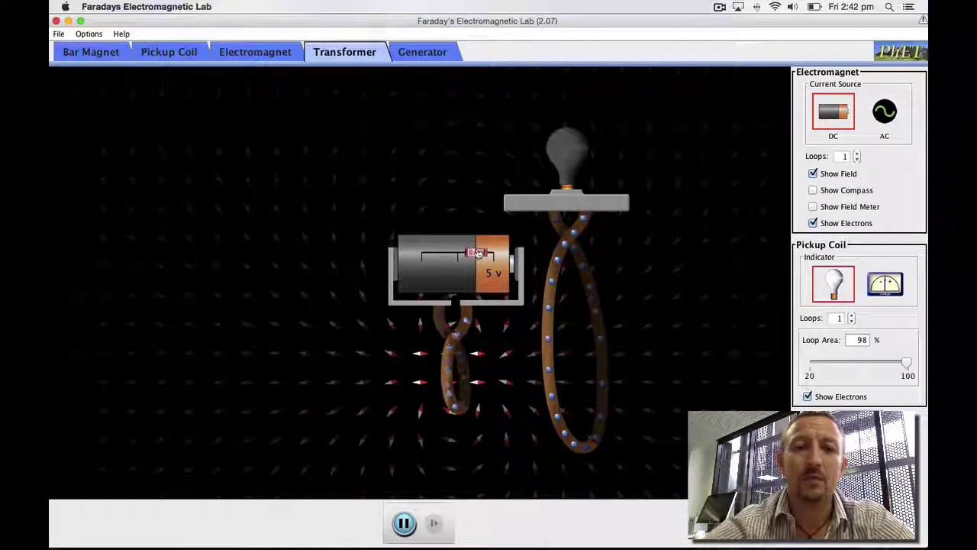
- Raise the battery to 10 V and push the electromagnet in and out of the pickup coil
left_click_drag(478, 254, 497, 255)
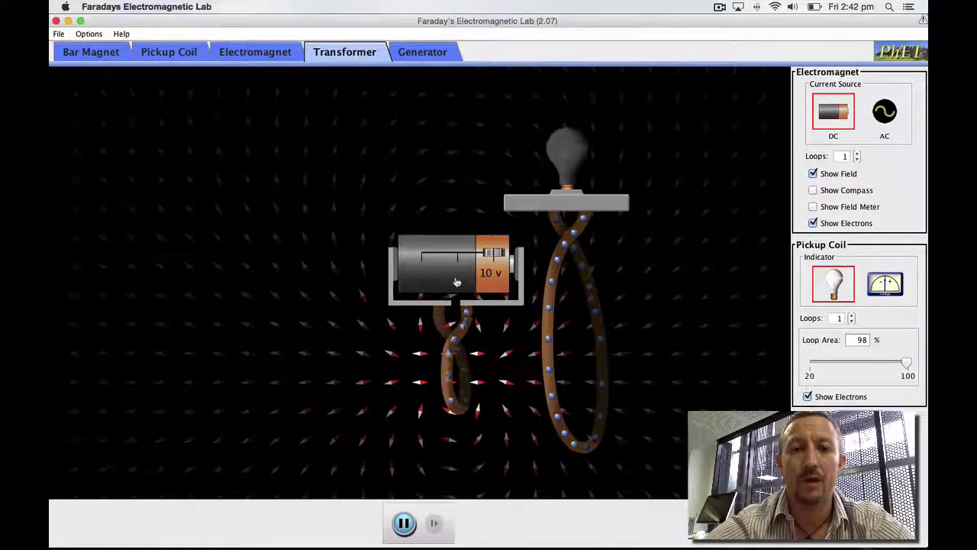
mouse_move(456, 282)
left_mouse_down()
mouse_move(526, 282)
mouse_move(439, 270)
mouse_move(572, 288)
mouse_move(457, 289)
left_mouse_up()
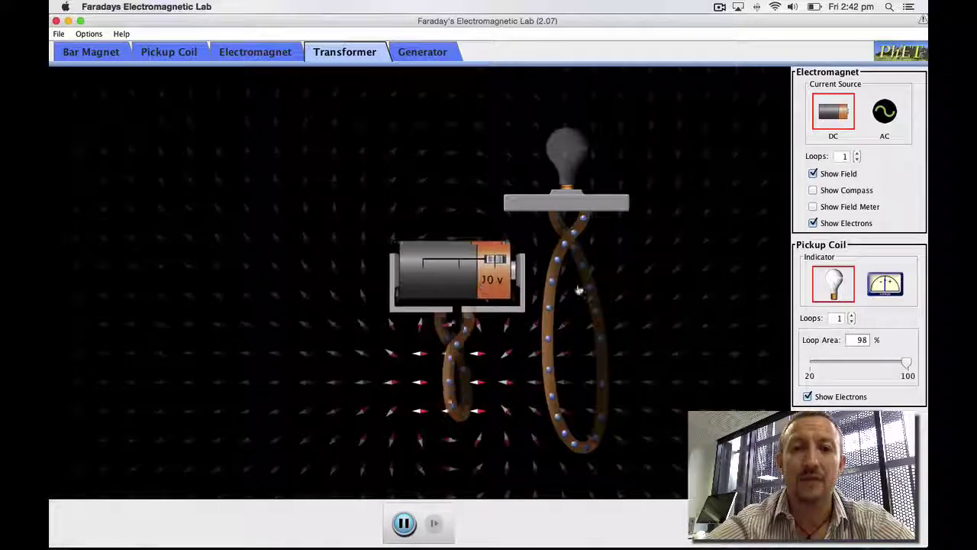
left_click_drag(579, 290, 379, 274)
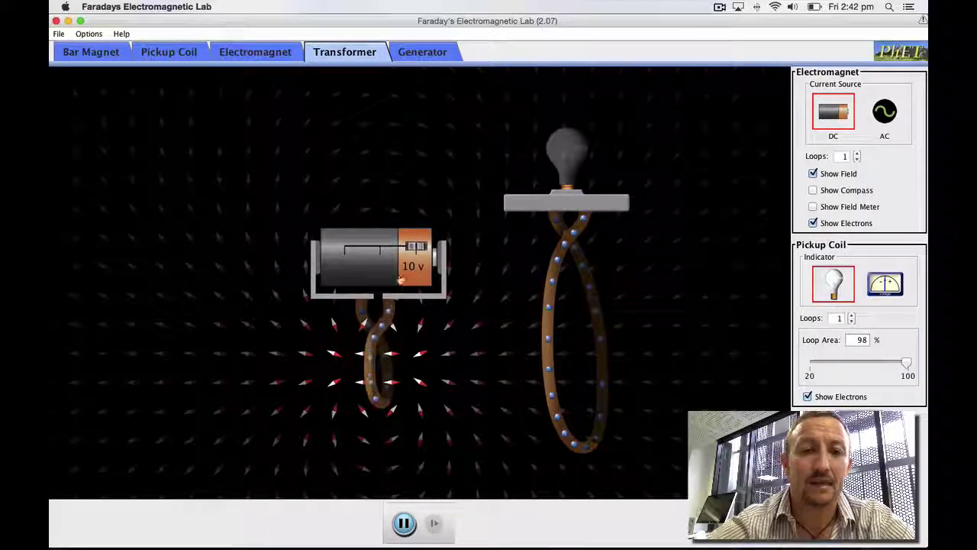
- Move the electromagnet left, switch it to AC power, and place it inside the pickup coil
left_click_drag(399, 280, 160, 277)
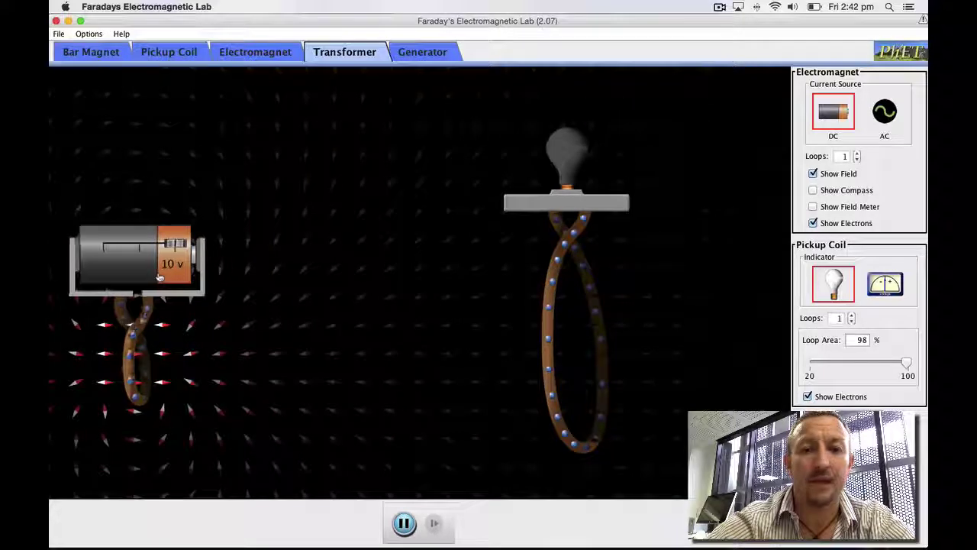
left_click(884, 112)
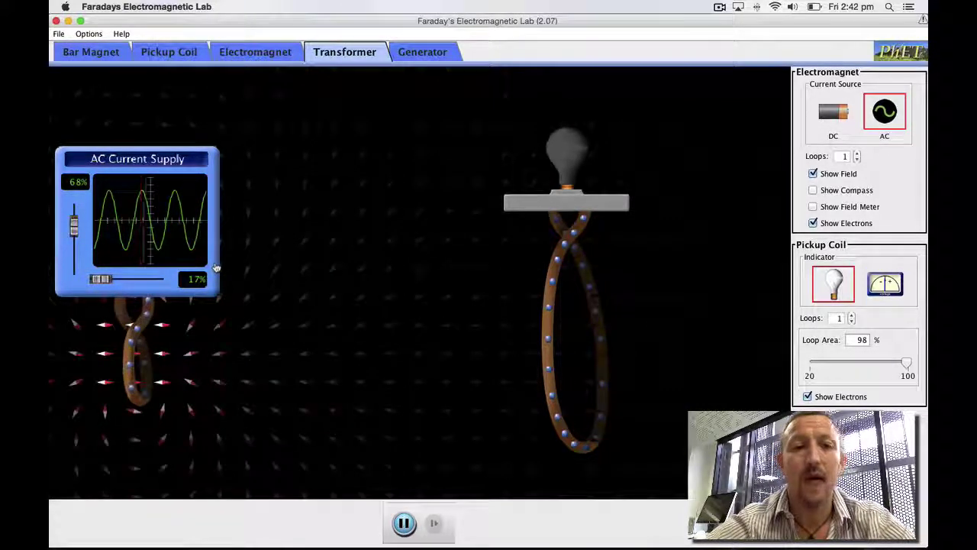
left_click_drag(216, 268, 612, 276)
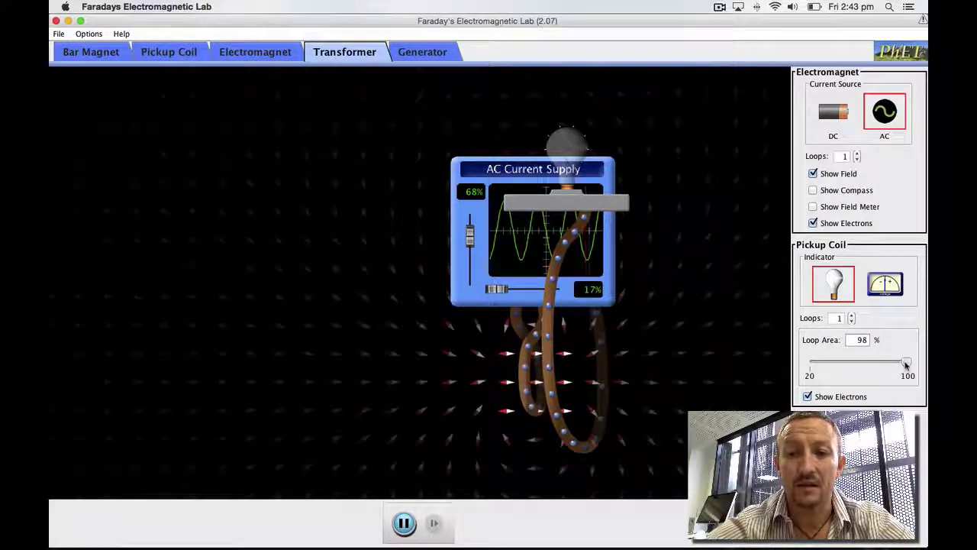
- Shrink the pickup coil loop area to 20%, lower the coil slightly, and move the AC coil left
left_click_drag(906, 365, 798, 357)
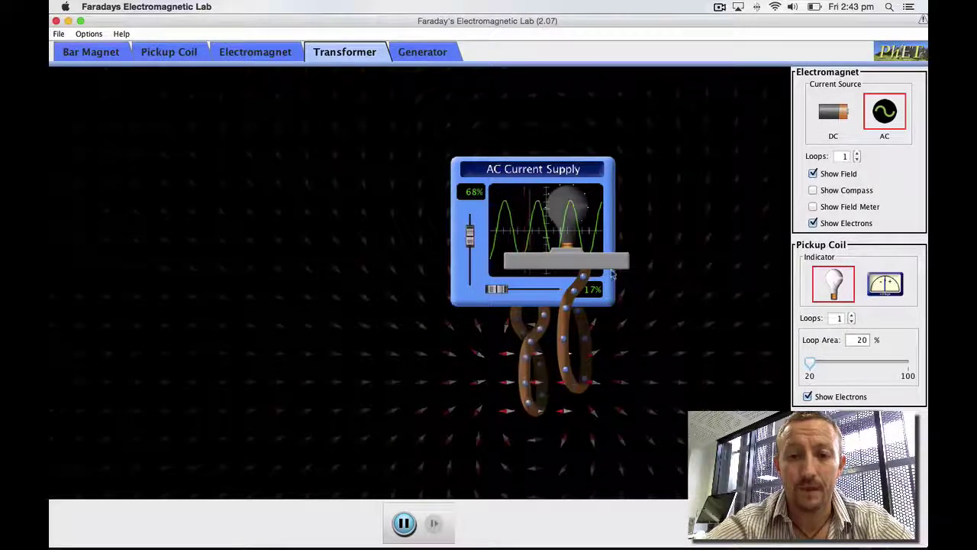
left_click_drag(610, 274, 607, 291)
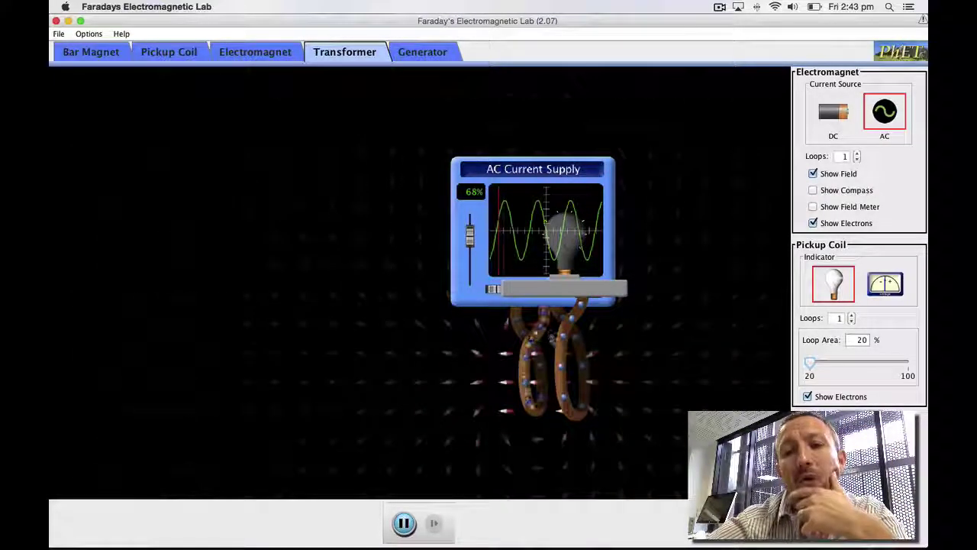
left_click_drag(554, 173, 233, 180)
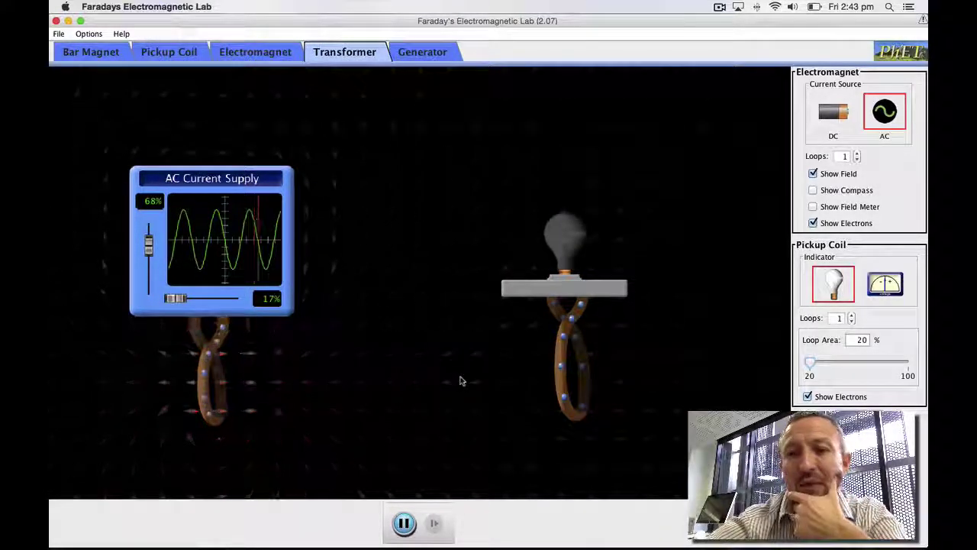
- Set the pickup coil to 2 loops and centre the AC electromagnet inside it
left_click(850, 315)
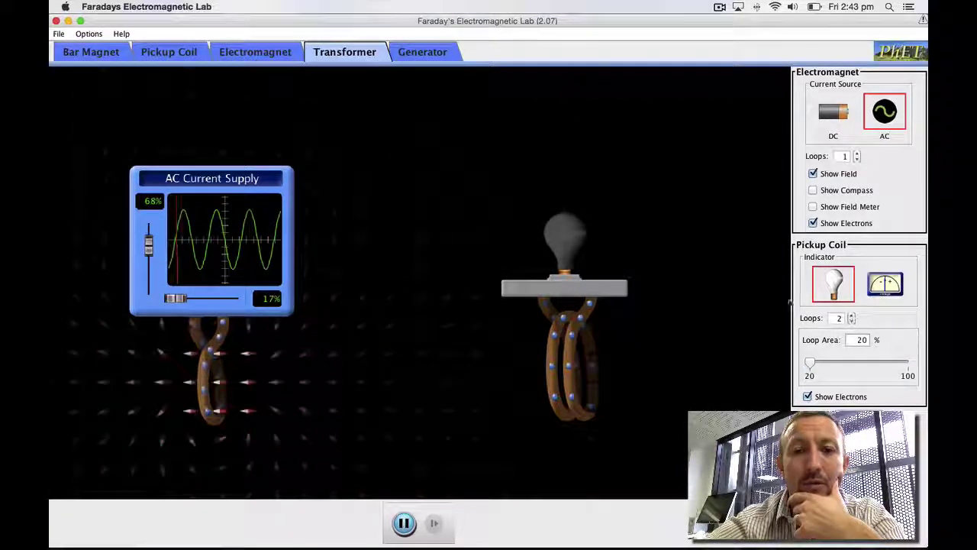
left_click(851, 321)
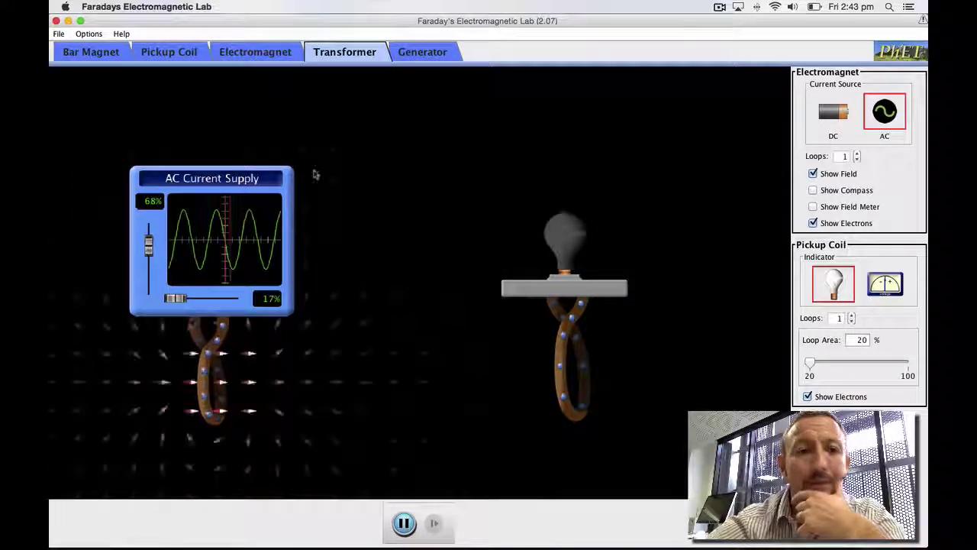
left_click_drag(288, 177, 629, 173)
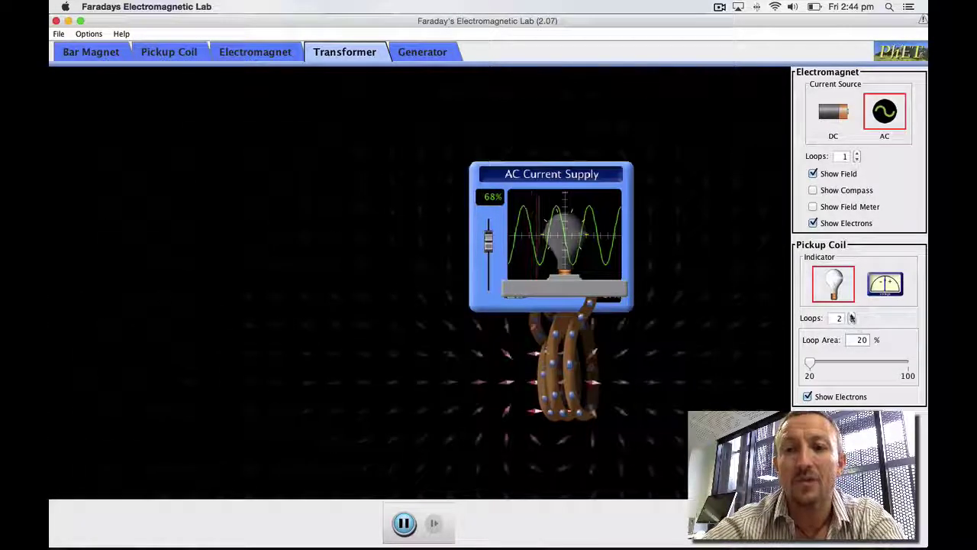
- Increase the Pickup Coil Loops spinner from 2 to 3
left_click(851, 316)
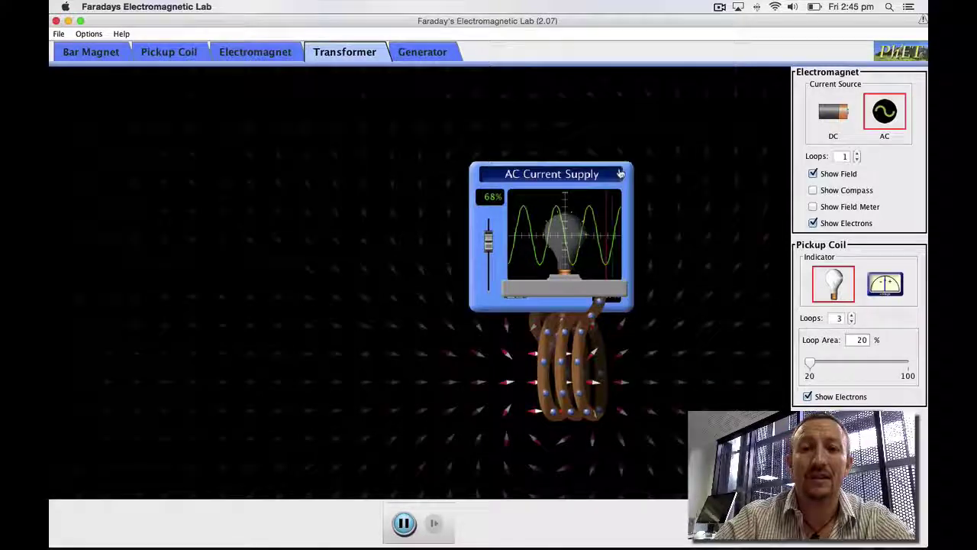
- Pull the electromagnet aside, raise AC frequency to 61%, and reduce the pickup coil to one loop
left_click_drag(621, 174, 398, 169)
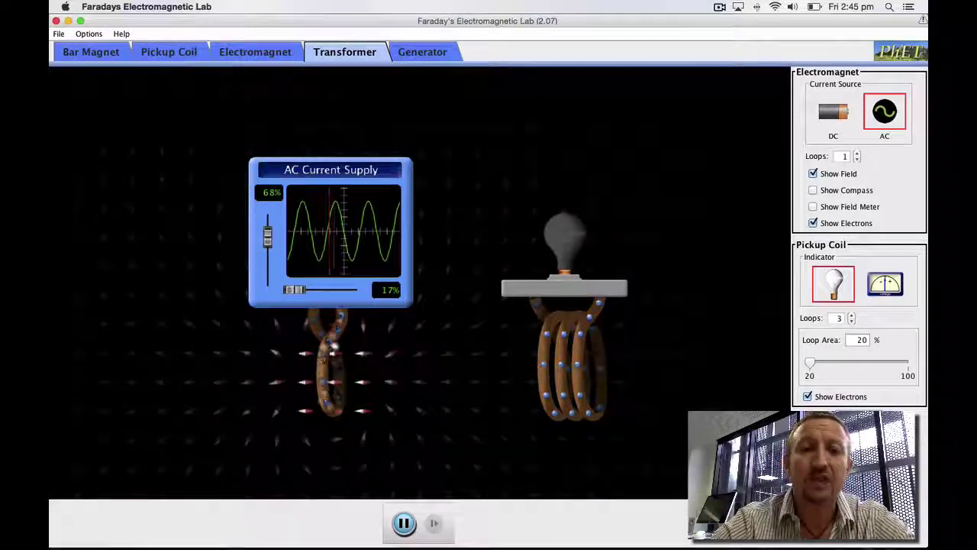
left_click_drag(294, 290, 328, 291)
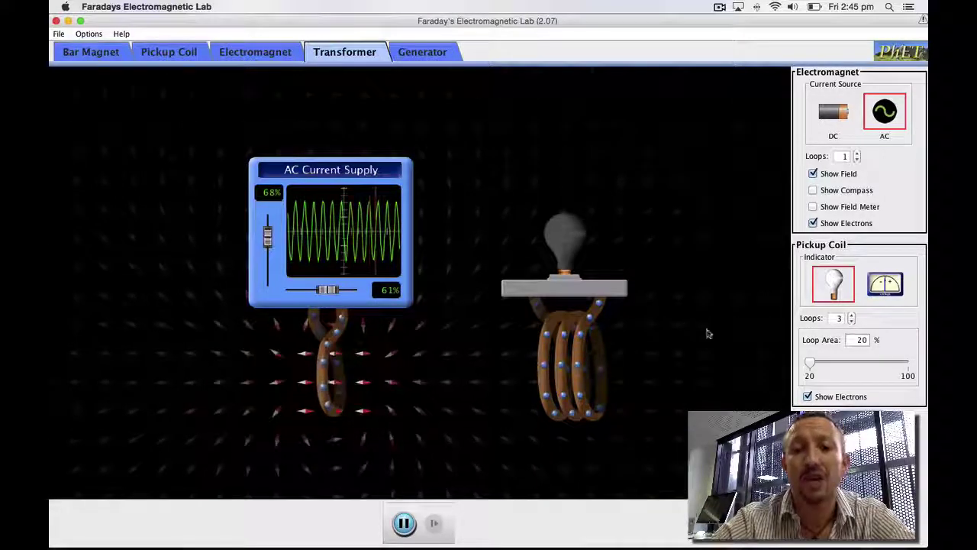
left_click(851, 321)
left_click(851, 321)
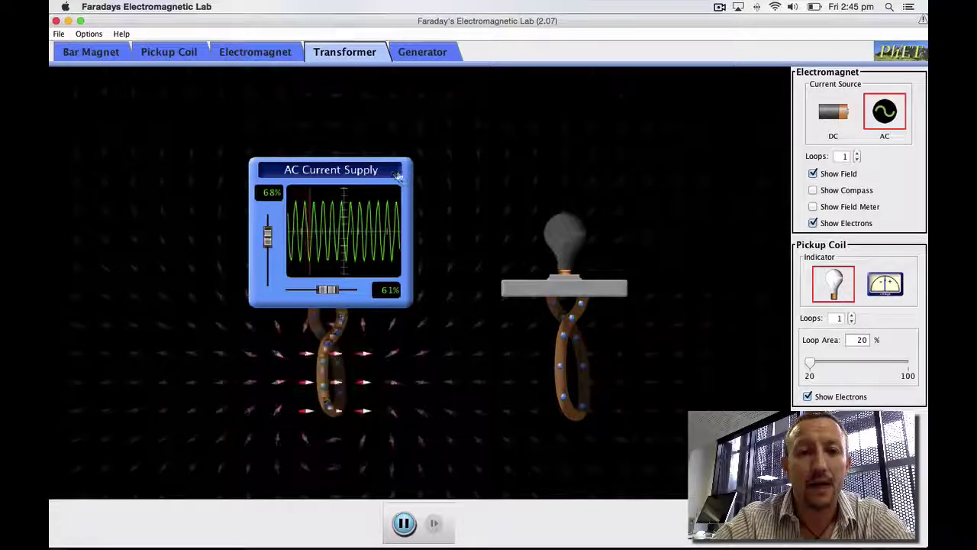
- Put the electromagnet back inside the pickup coil and step its loops up to 3
left_click_drag(396, 175, 612, 176)
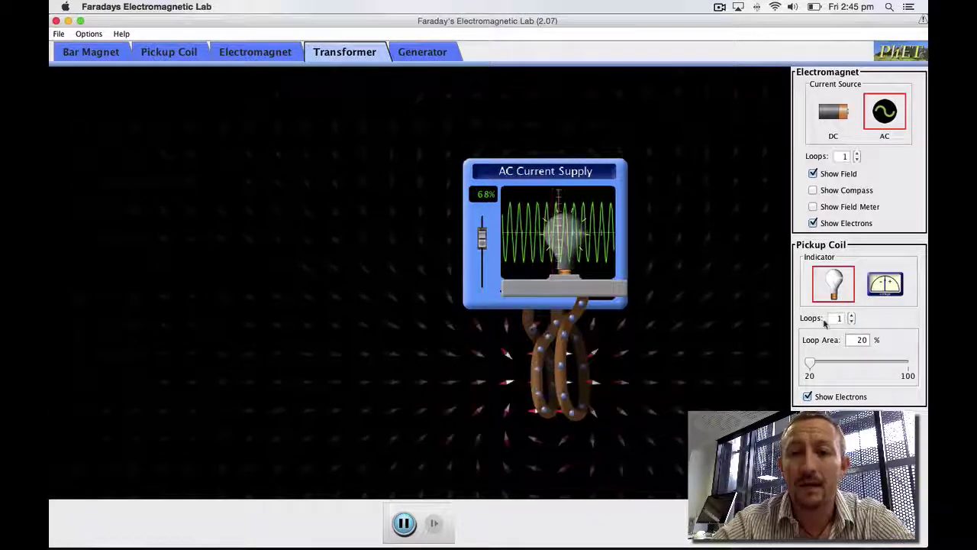
left_click(852, 315)
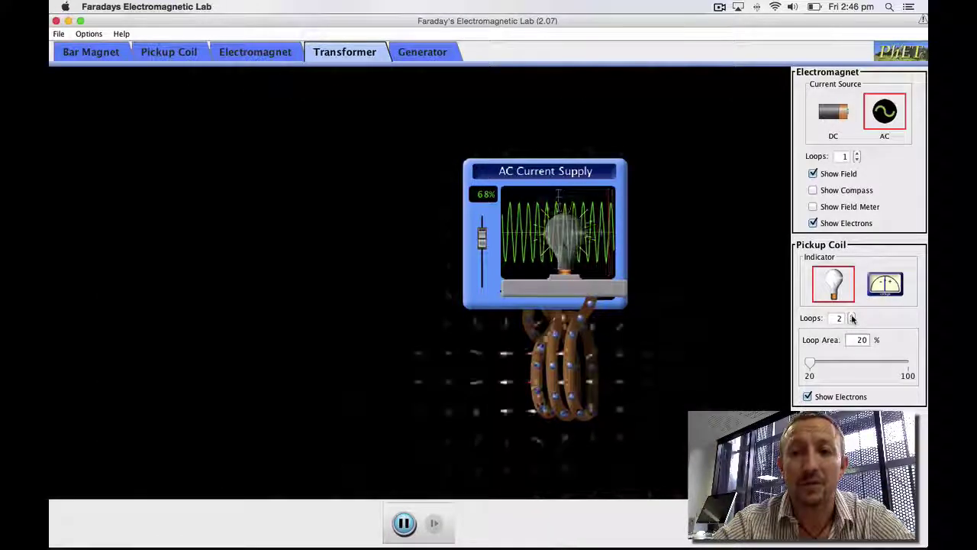
left_click(851, 315)
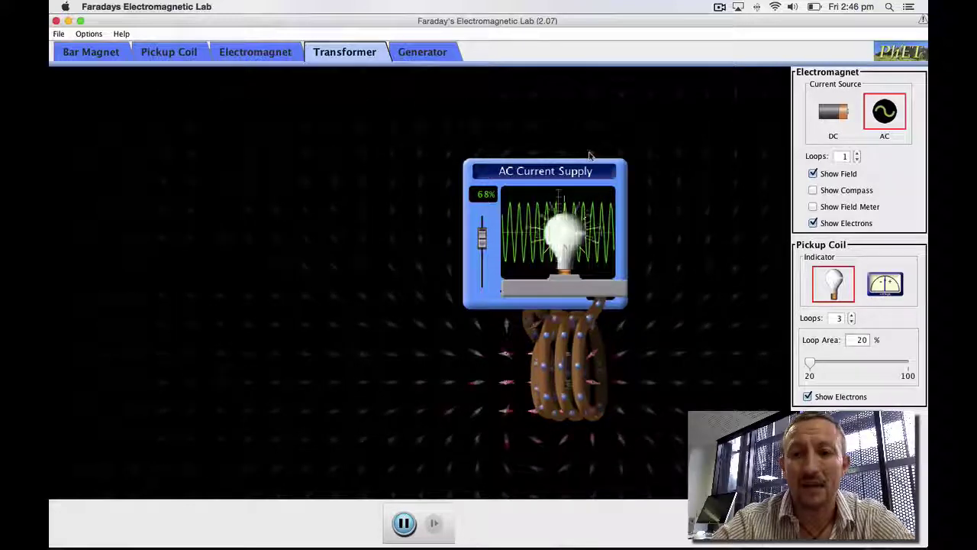
- Move the electromagnet left, swap the bulb for a voltmeter, and cut the pickup coil to one loop
left_click_drag(591, 158, 322, 149)
left_click(884, 284)
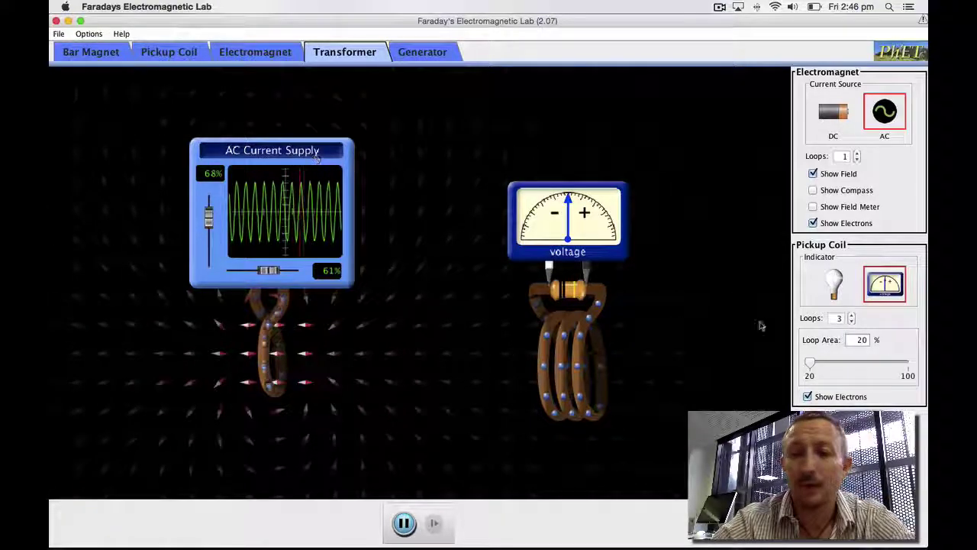
left_click(852, 320)
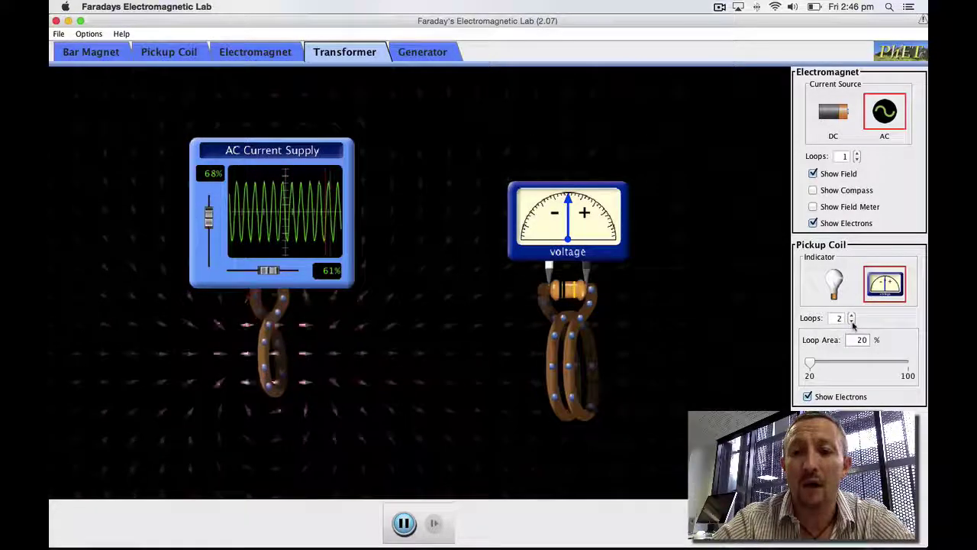
left_click(852, 320)
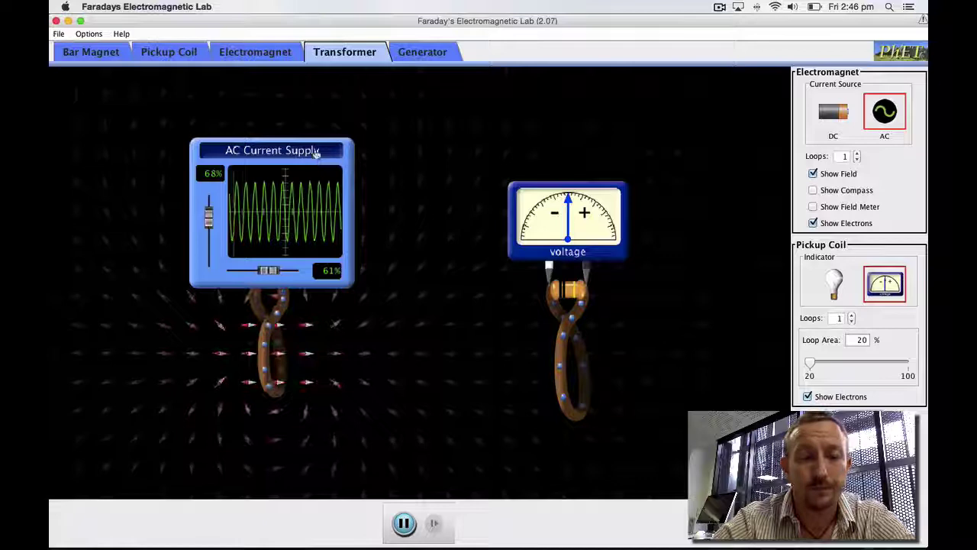
- Insert the electromagnet into the pickup coil, raise it to two loops, then pull the magnet out left
left_click_drag(316, 150, 597, 172)
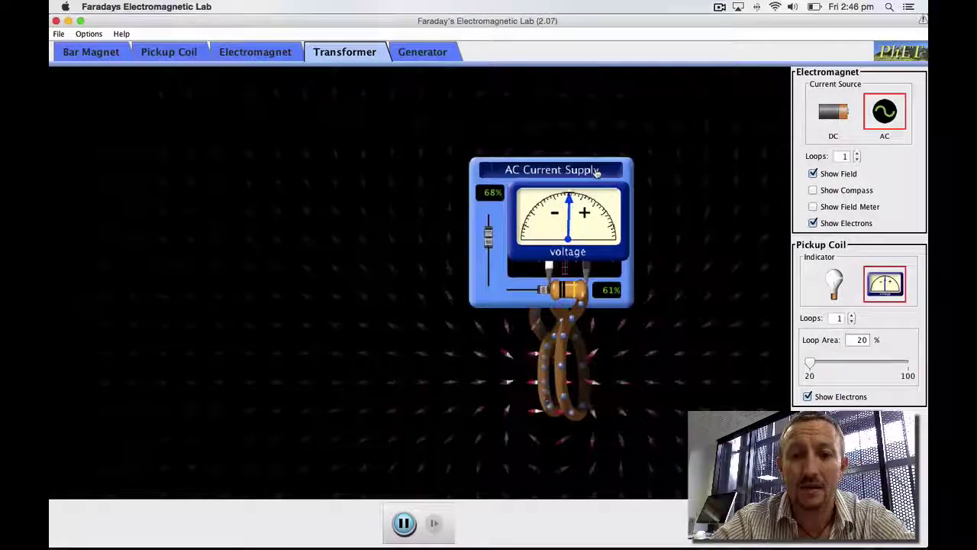
left_click(852, 315)
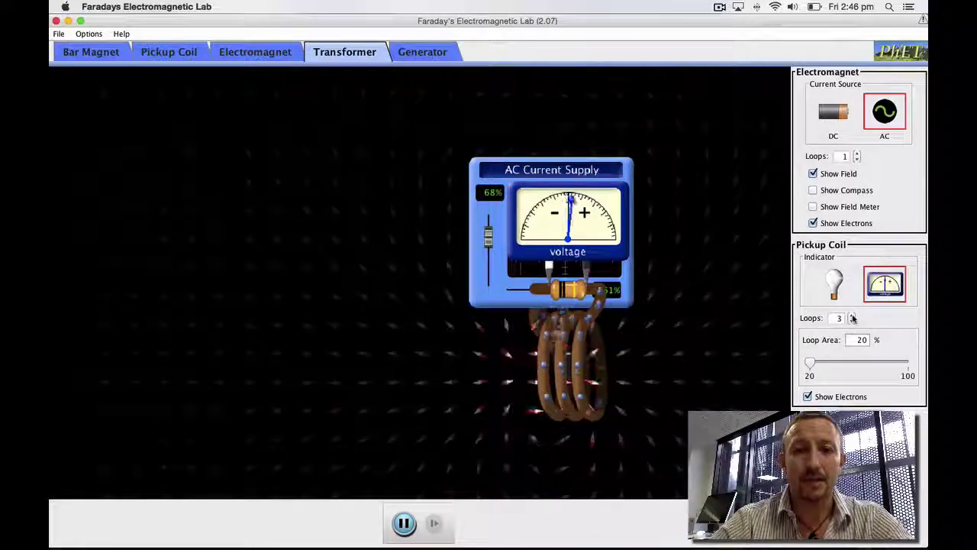
left_click_drag(489, 174, 190, 168)
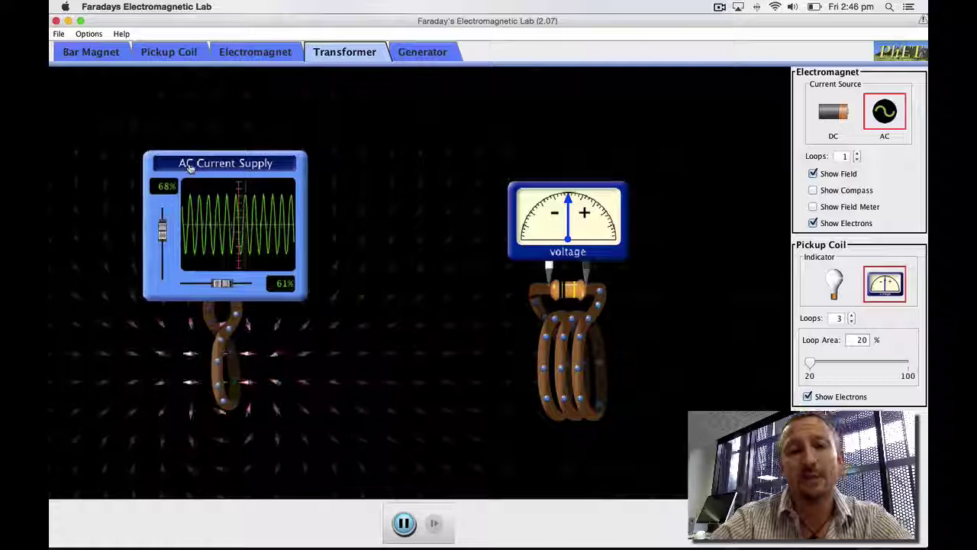
- Switch the pickup indicator back to the bulb and reduce the pickup coil to one loop
left_click(833, 284)
left_click(852, 321)
left_click(852, 321)
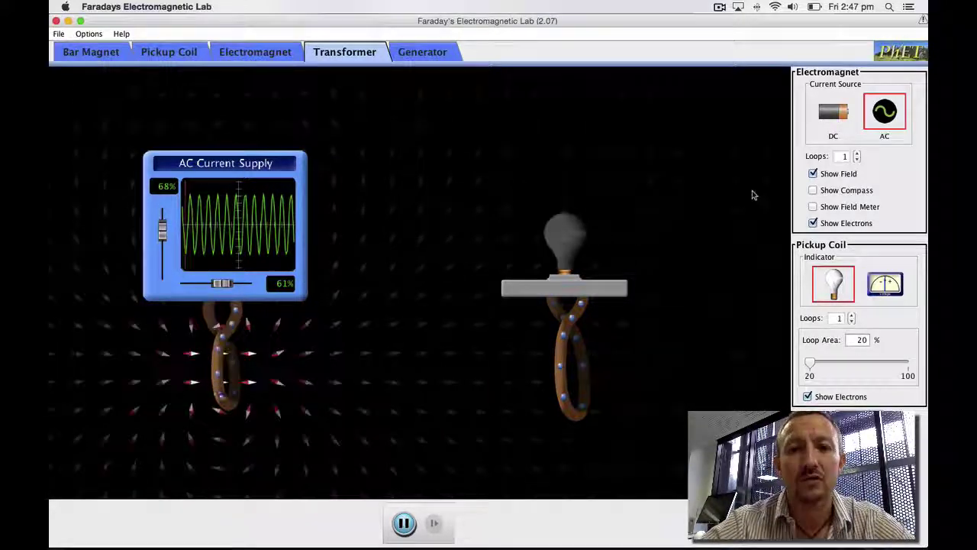
- Raise the electromagnet to 4 loops and the pickup coil to 3 loops
left_click(857, 153)
left_click(857, 153)
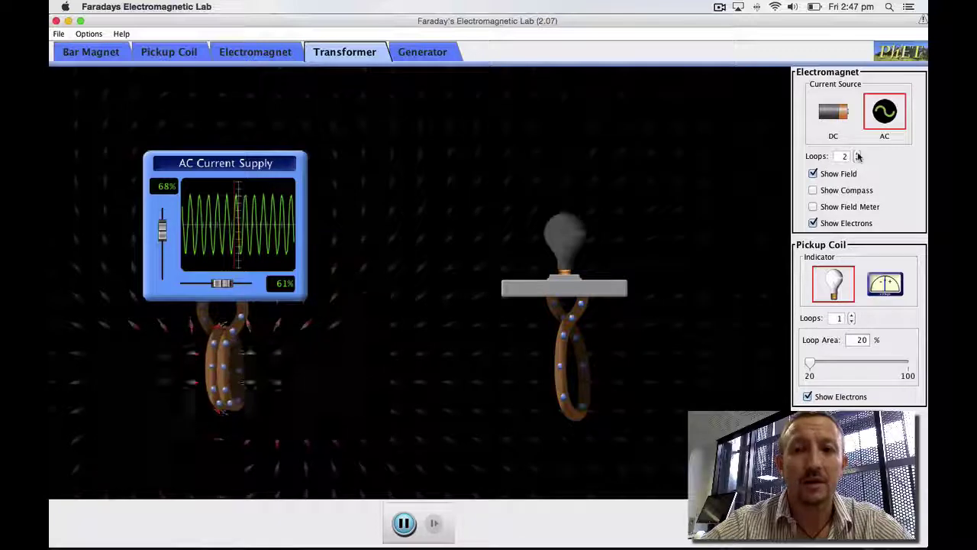
left_click(857, 154)
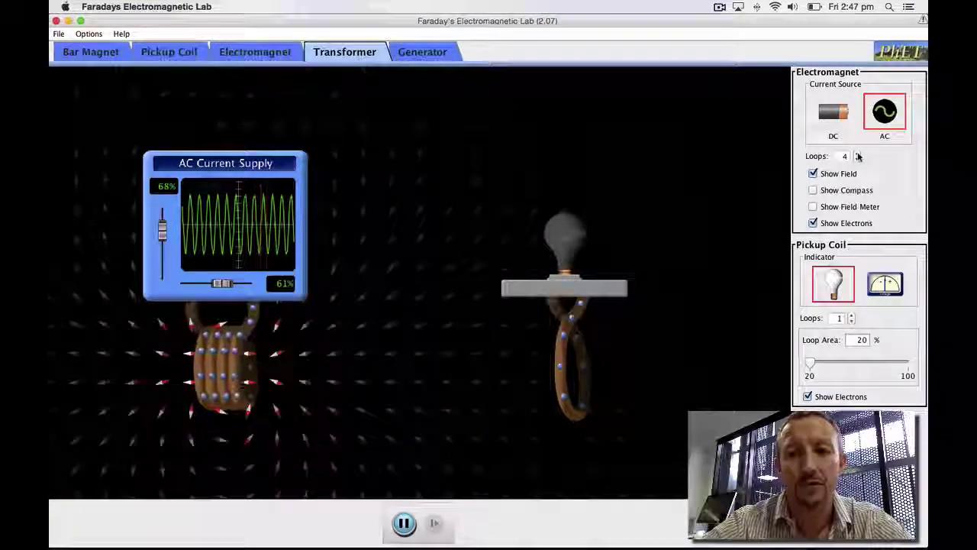
left_click(853, 315)
left_click(852, 315)
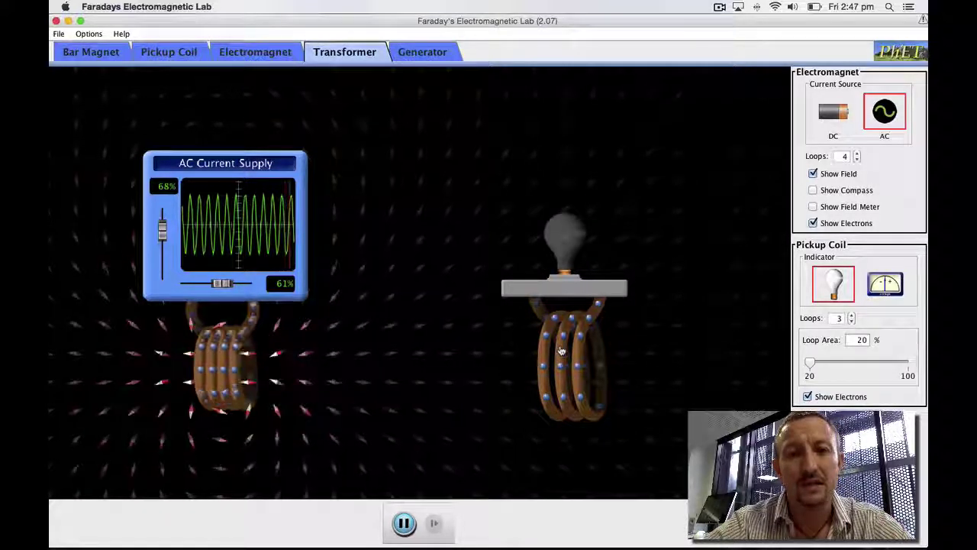
- Place the four-loop electromagnet inside the pickup coil and step the pickup coil from 3 to 1 loop
left_click_drag(305, 146, 582, 161)
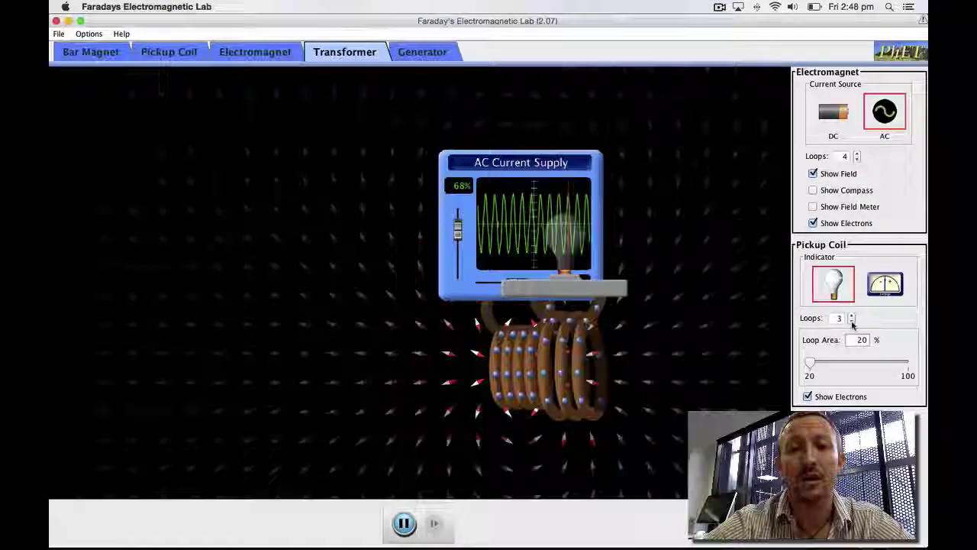
left_click(852, 321)
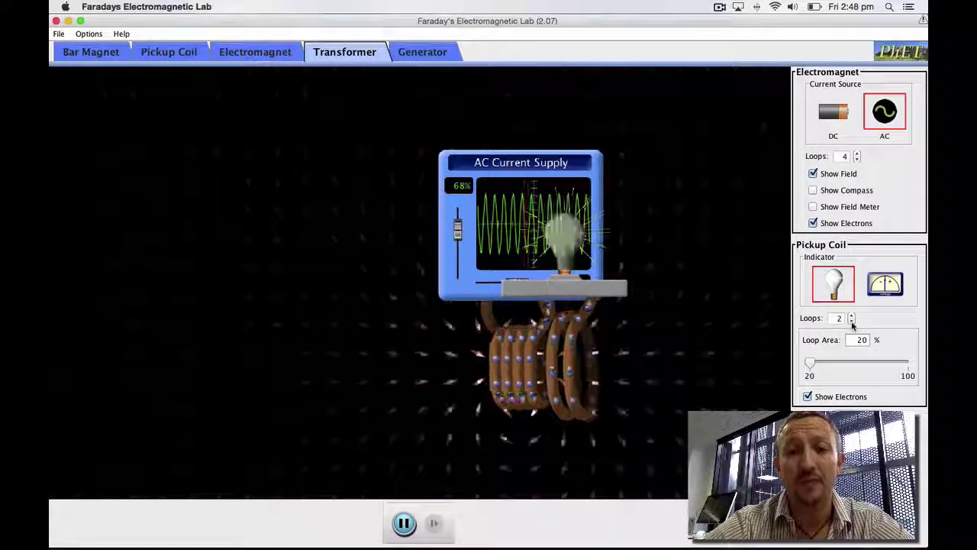
left_click(852, 321)
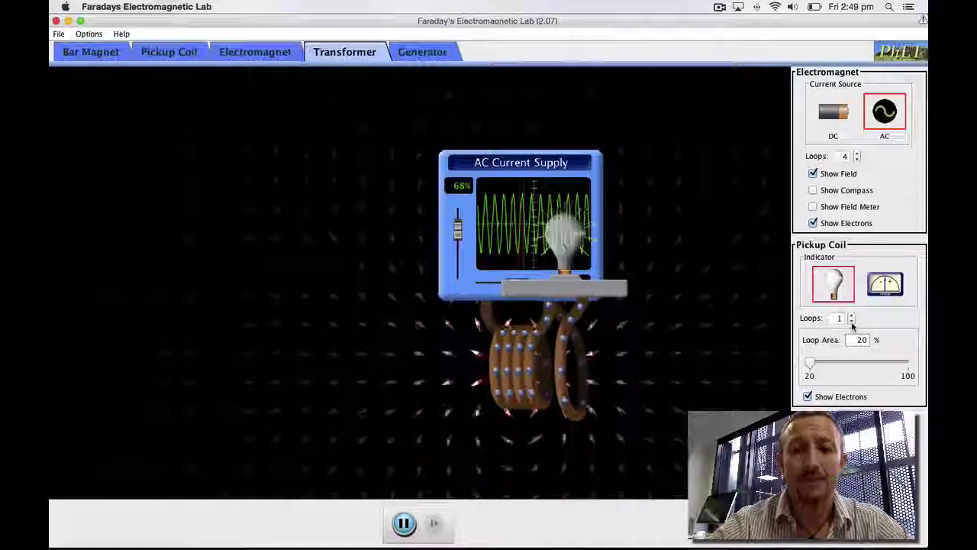
- Pull the four-loop AC electromagnet out of the one-loop pickup coil to the left
left_click_drag(572, 165, 240, 132)
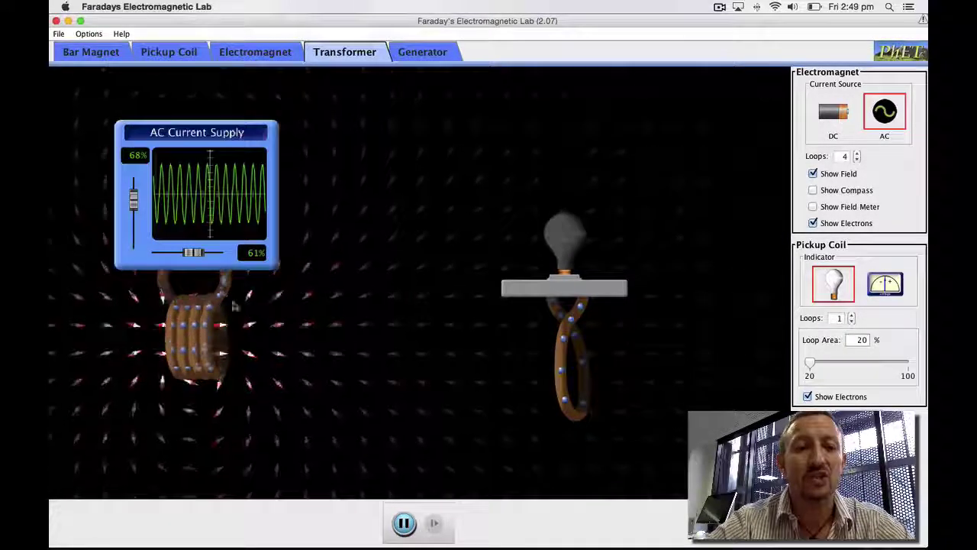